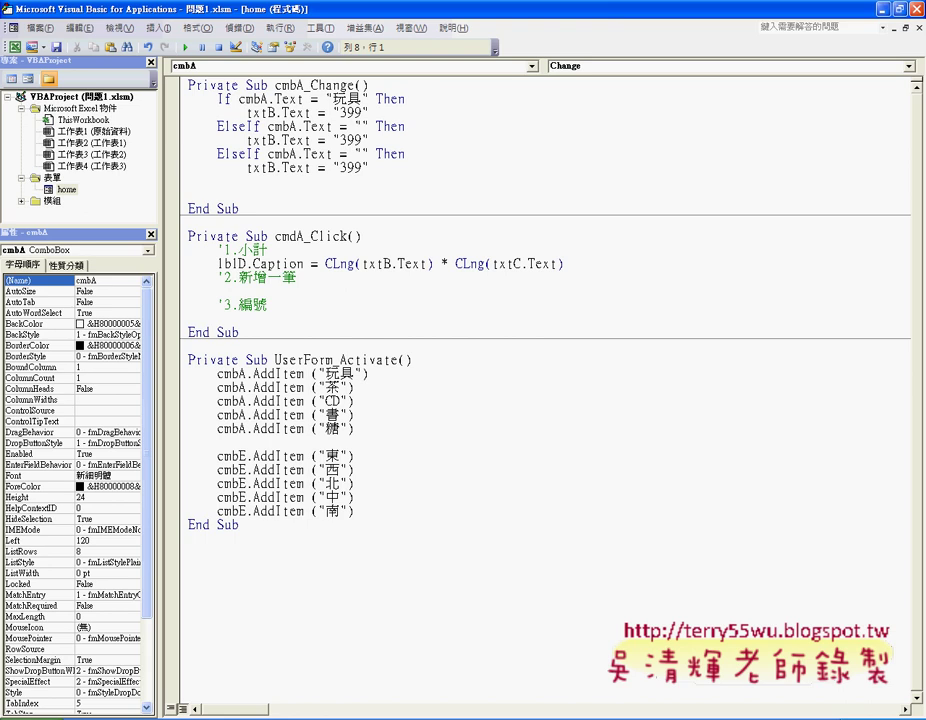
- Paste two more ElseIf/txtB branches at the end of the cmbA_Change block
type("ElseIf cmbA.Text = \"\" Then         txtB.Text = \"399\"")
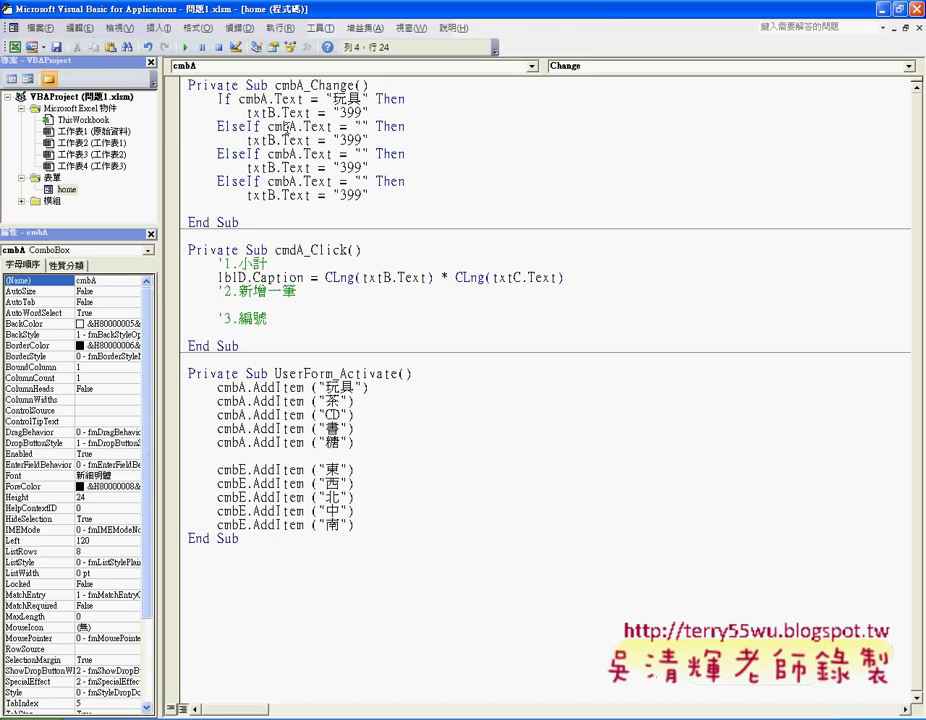
mouse_move(262, 127)
left_mouse_down()
mouse_move(325, 140)
mouse_move(296, 168)
mouse_move(402, 197)
left_mouse_up()
left_click(402, 197)
key("Return")
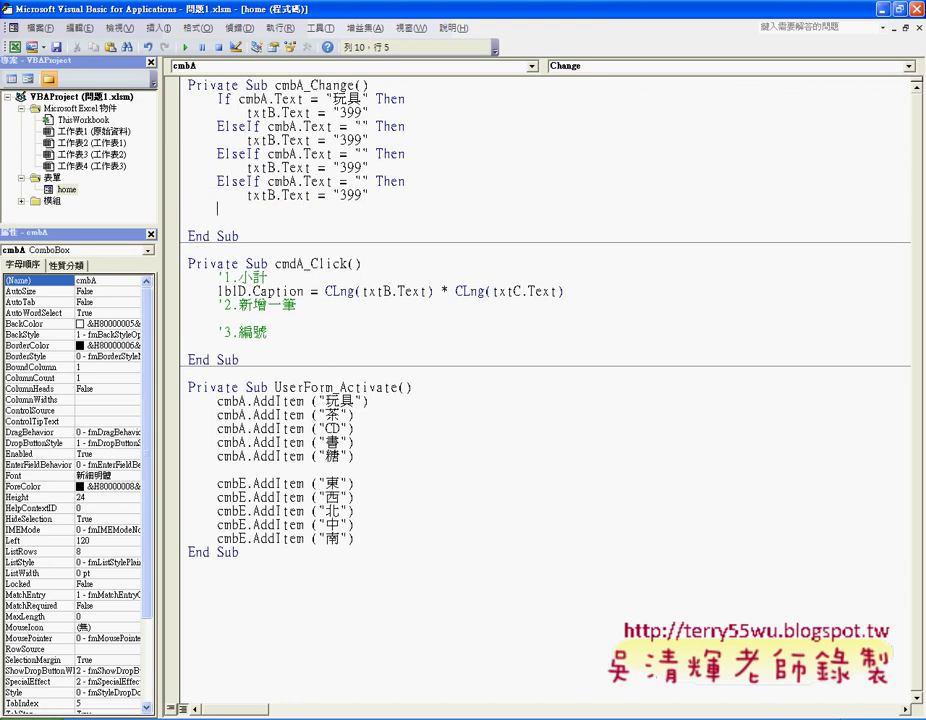
type("ElseIf cmbA.Text = \"\" Then         txtB.Text = \"399\"")
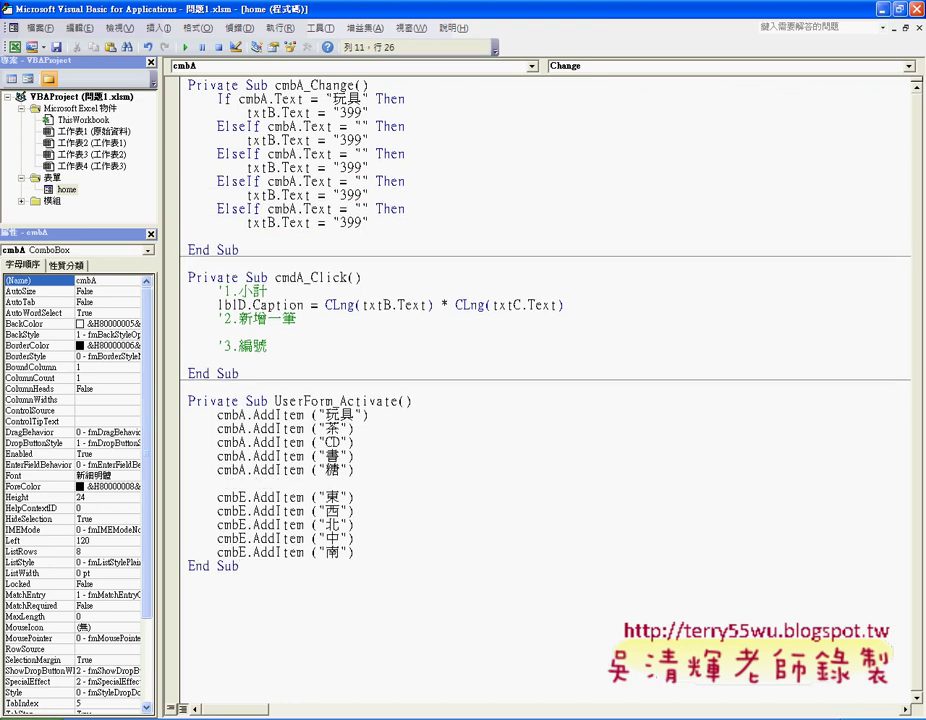
key("Return")
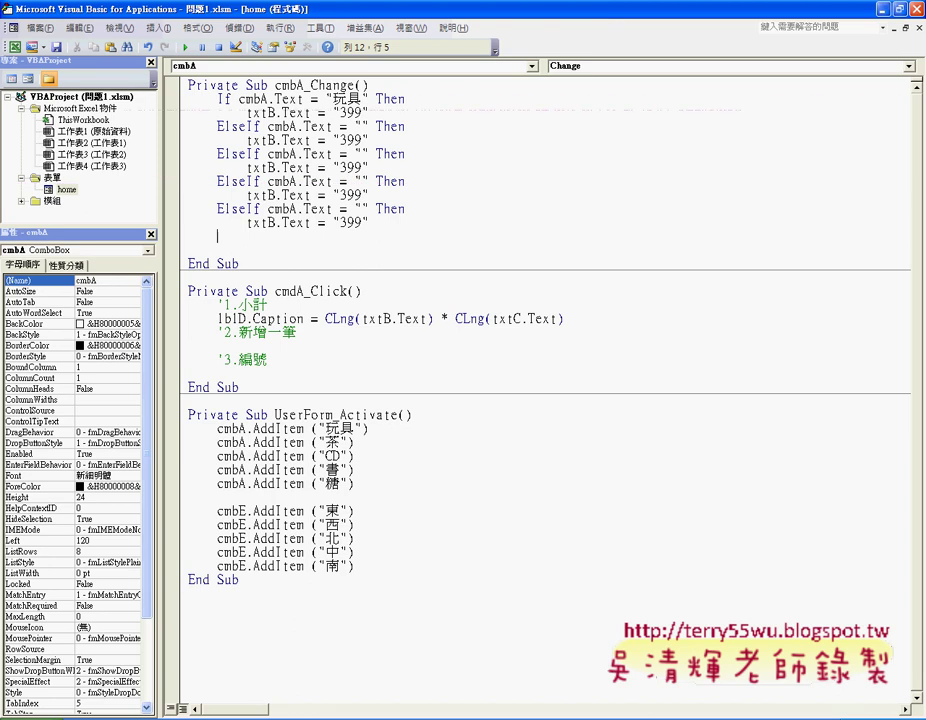
- Add an Else branch setting txtB.Text to "" and close the block with End If
type("else")
key("Return")
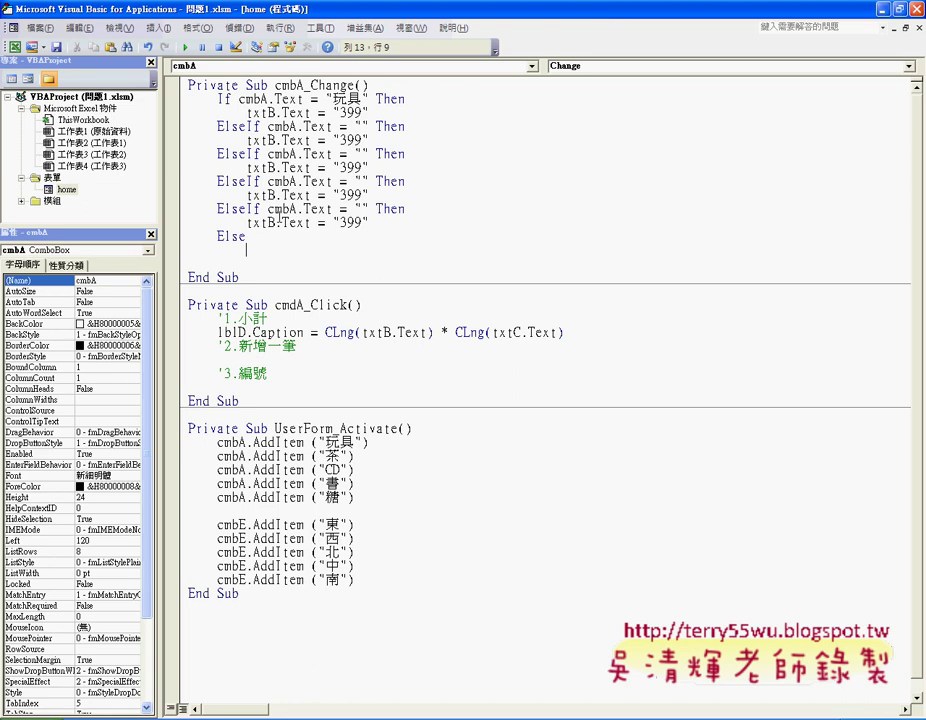
left_click_drag(247, 222, 372, 222)
key("ctrl+c")
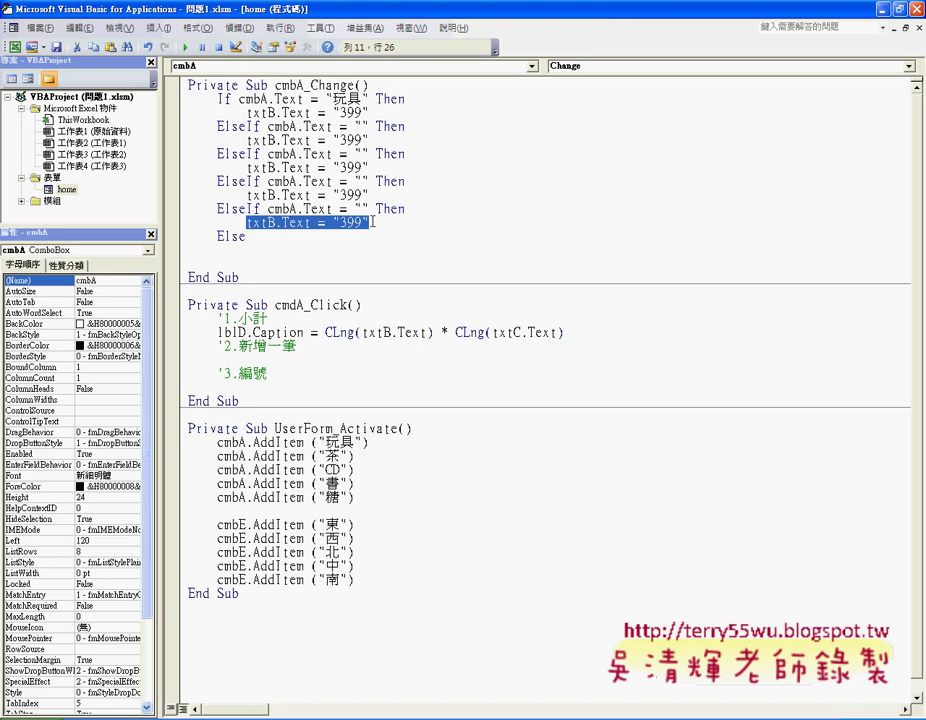
left_click(260, 249)
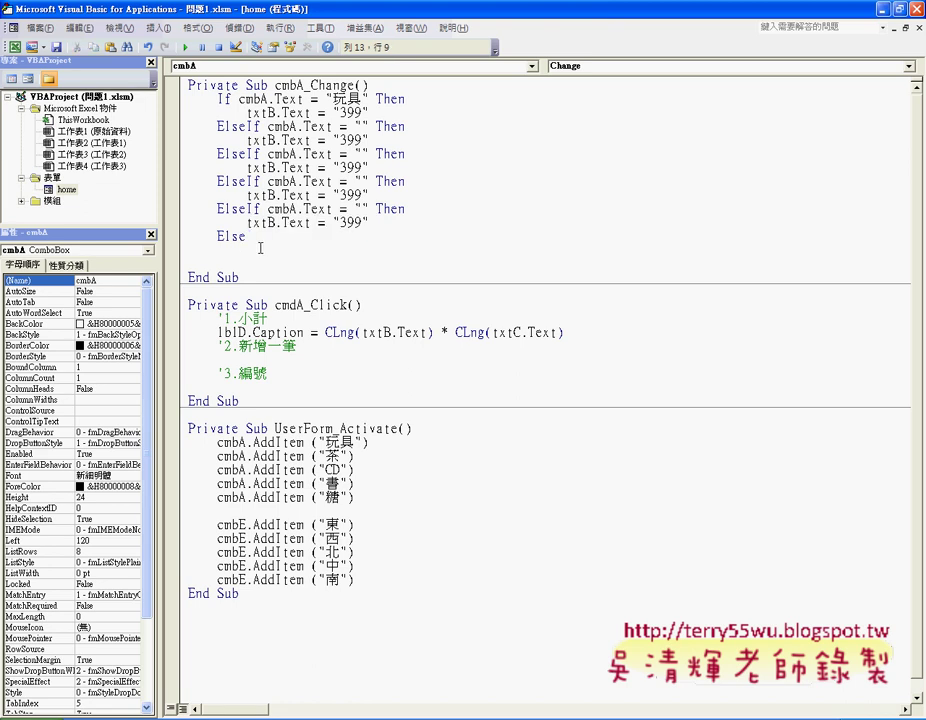
key("ctrl+v")
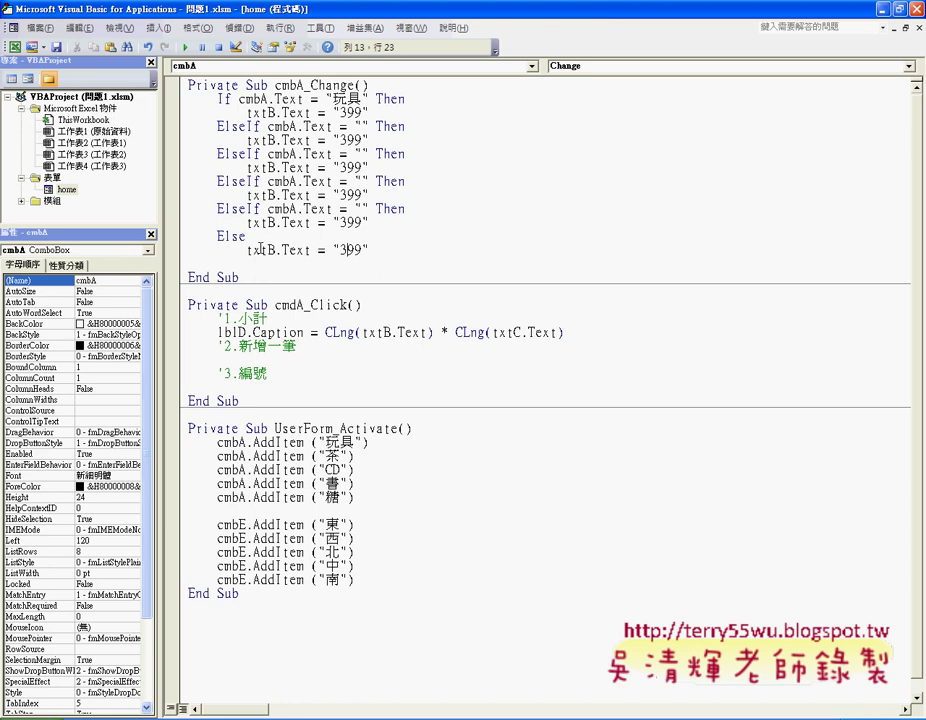
key("BackSpace")
key("Delete")
key("Delete")
key("End")
key("Return")
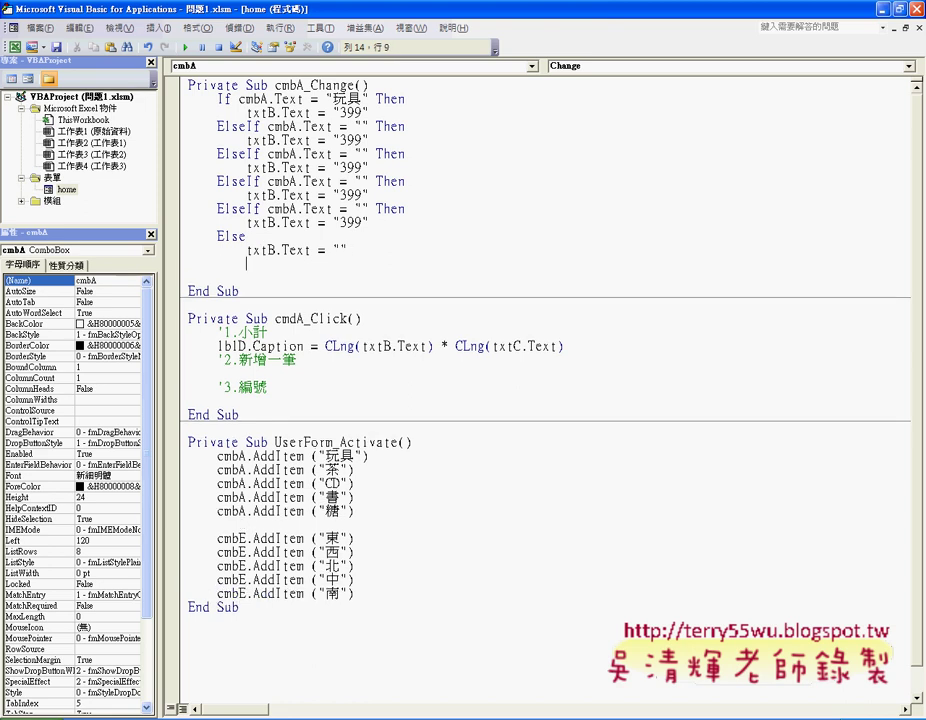
key("BackSpace")
type("e")
type("nd i")
type("f")
key("Up")
- Point out the If, Then, ElseIf and Else keywords of the cmbA_Change block
double_click(220, 98)
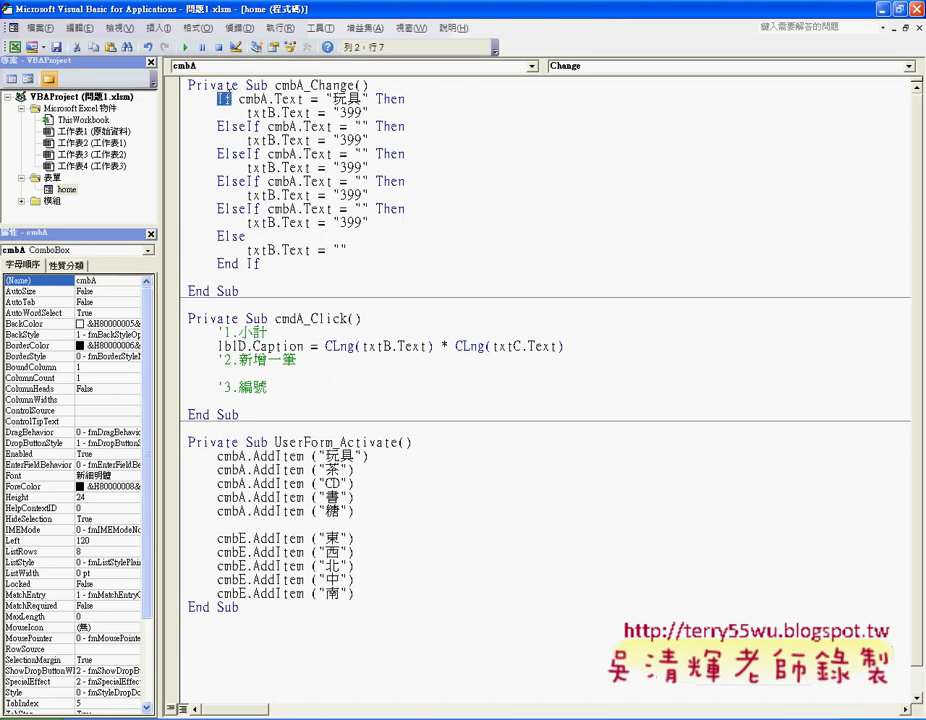
double_click(390, 98)
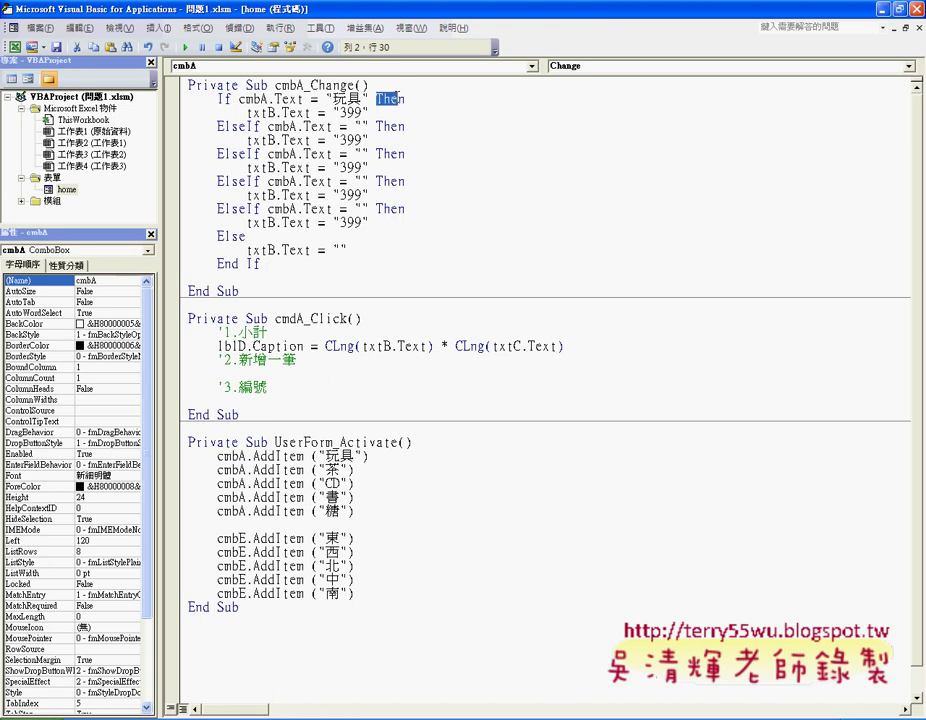
double_click(238, 126)
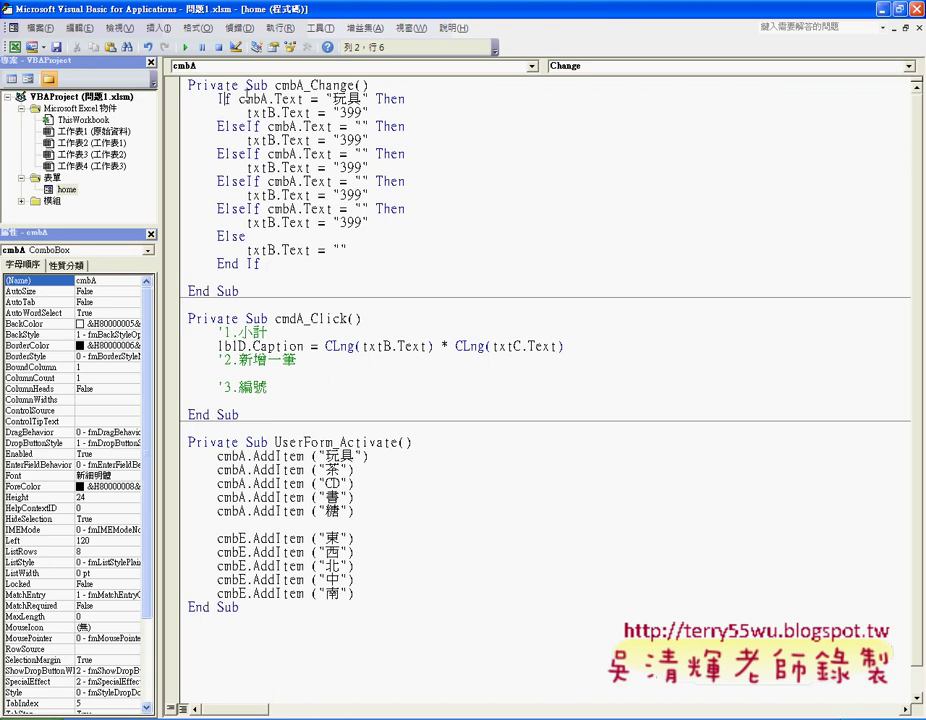
left_click(390, 98)
left_click(240, 154)
left_click(393, 181)
left_click(235, 236)
- Fill the ElseIf conditions' quotes with the product names 茶, CD, 書 and 糖
left_click(332, 85)
double_click(331, 469)
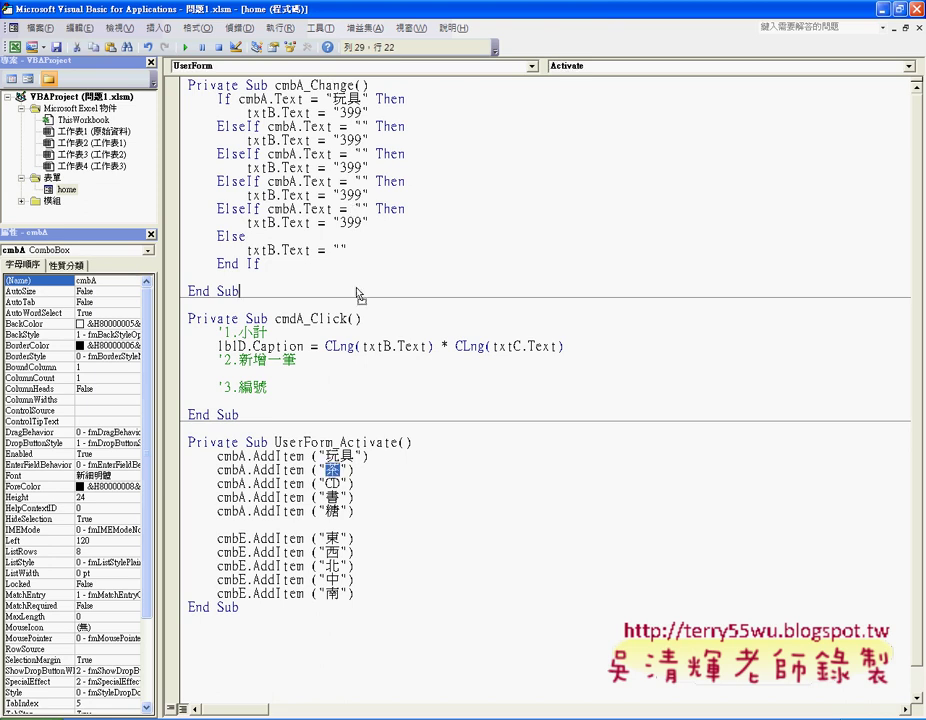
left_click_drag(356, 127, 361, 127)
left_click(331, 483)
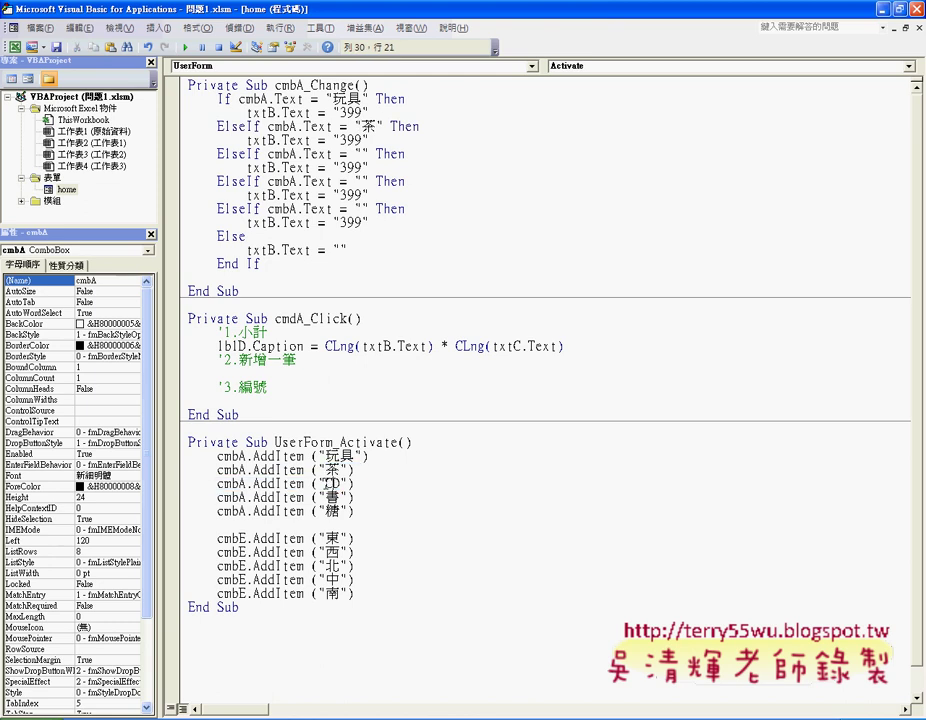
double_click(331, 483)
left_click_drag(331, 483, 364, 160)
double_click(331, 497)
mouse_move(331, 497)
left_mouse_down()
mouse_move(351, 356)
mouse_move(398, 181)
left_mouse_up()
left_click(331, 511)
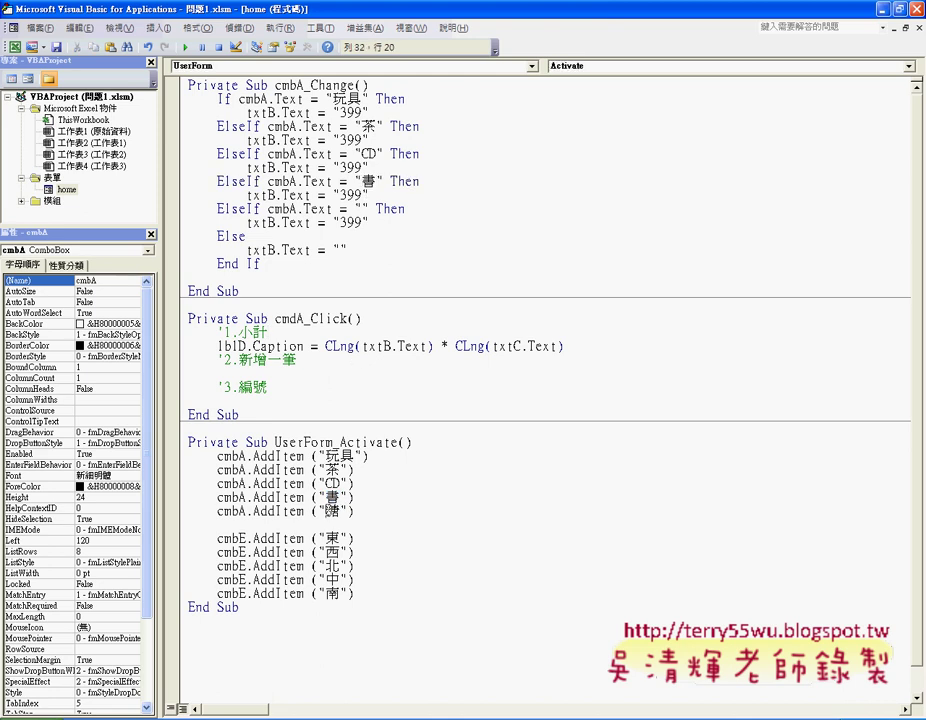
double_click(331, 511)
left_click_drag(331, 511, 380, 209)
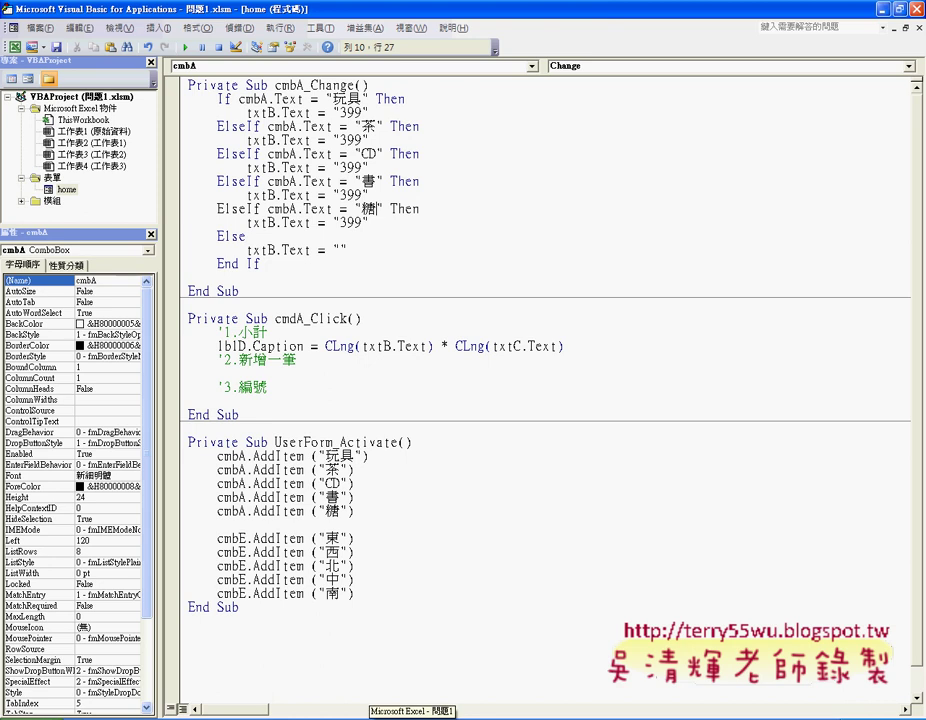
- Copy the prices in B2:B5 from Excel and return to the code below End If
left_click(420, 716)
left_click(110, 156)
left_click(110, 172)
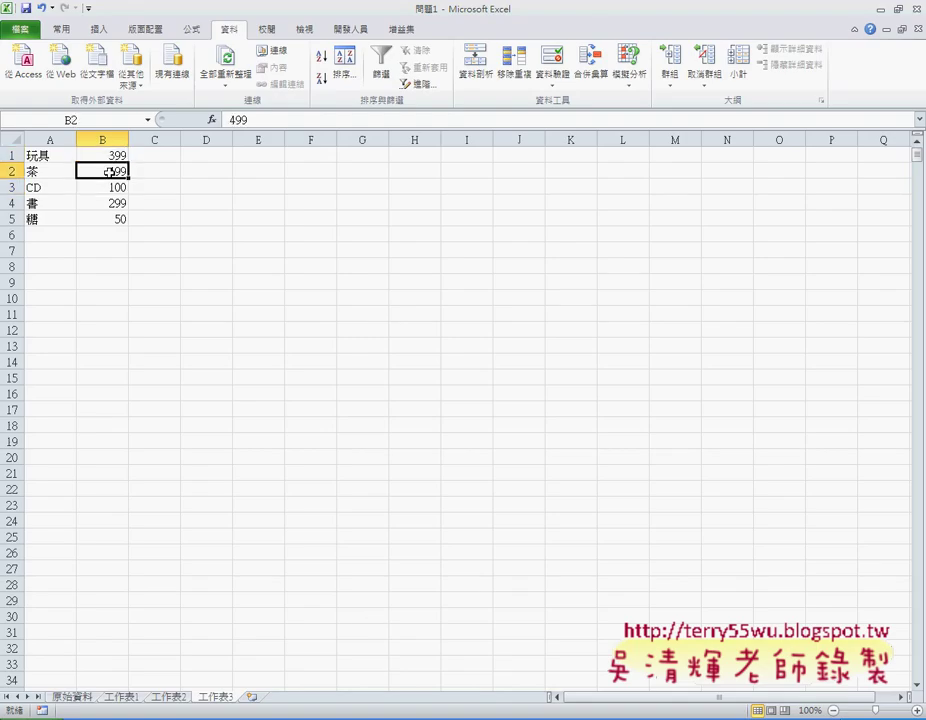
left_click_drag(110, 172, 112, 214)
key("ctrl+c")
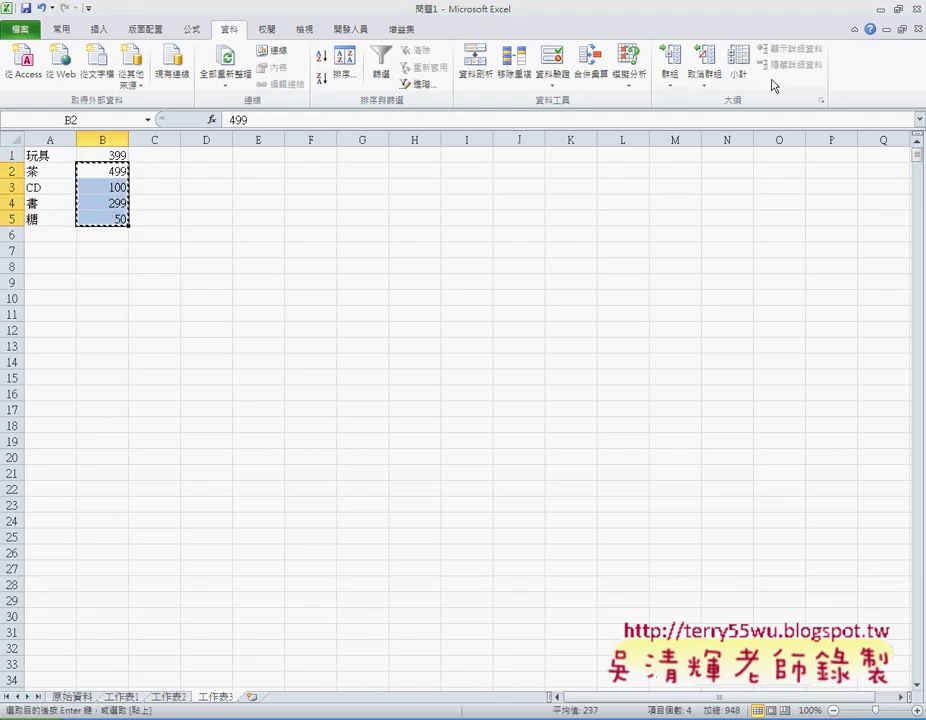
key("alt+F11")
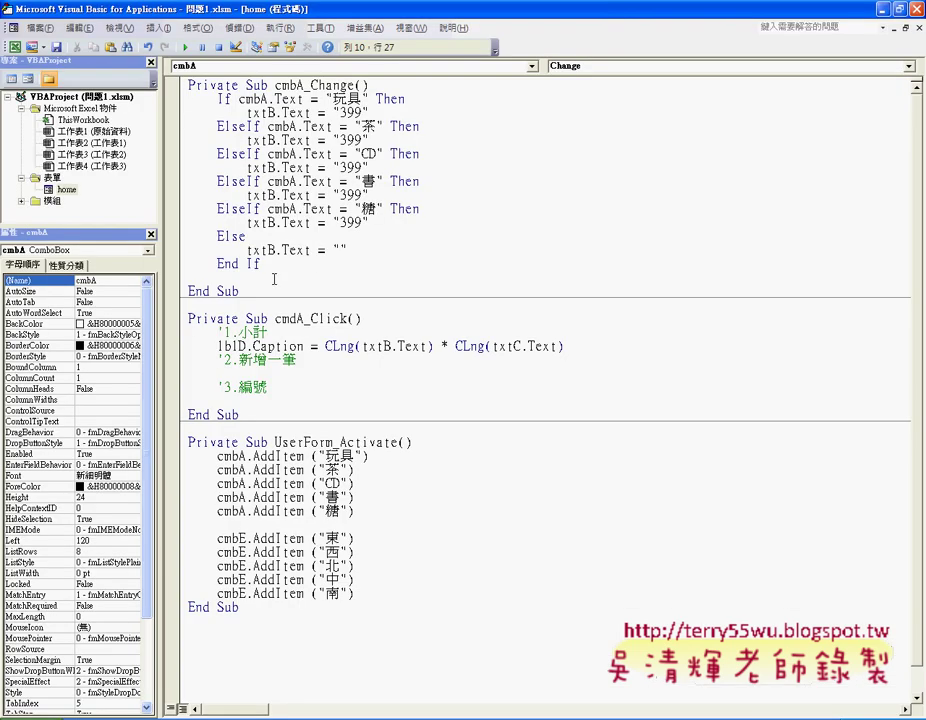
left_click(273, 279)
- Paste the prices below End If and give the 茶 branch 499 instead of 399
key("ctrl+v")
double_click(198, 277)
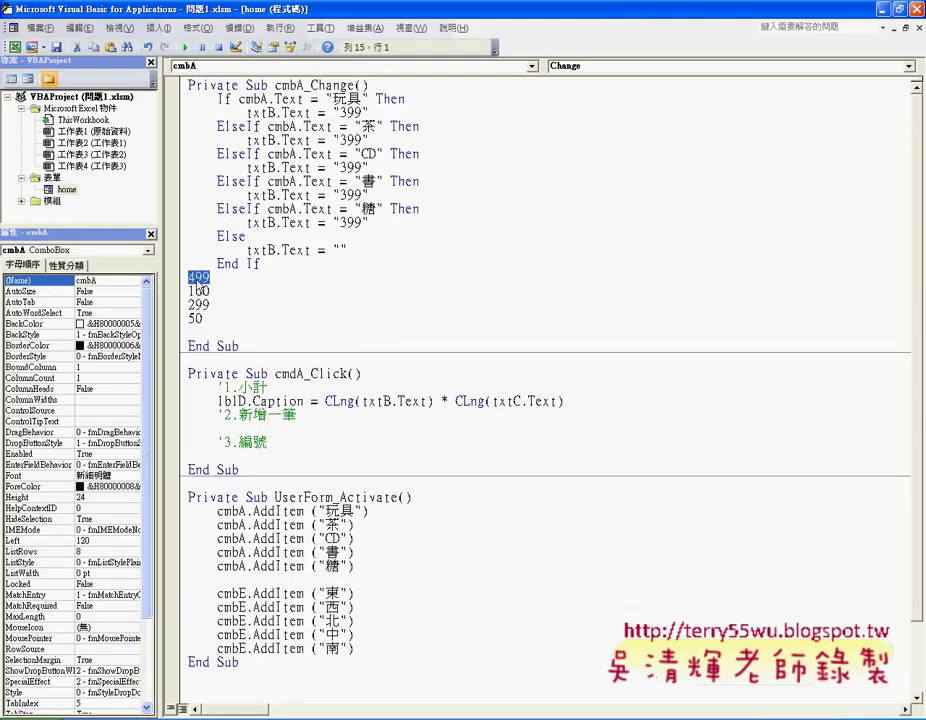
key("ctrl+x")
left_click(346, 140)
key("ctrl+v")
key("shift+Right")
key("shift+Right")
key("shift+Right")
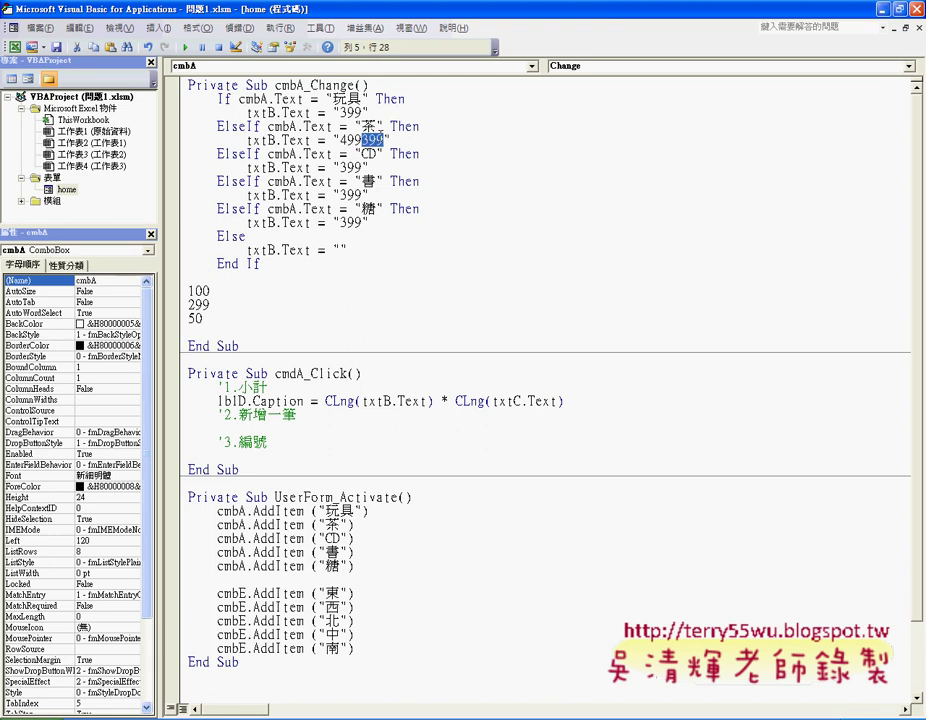
key("Delete")
- Set the CD, 書 and 糖 branch prices to 100, 299 and 50
left_click_drag(189, 291, 208, 291)
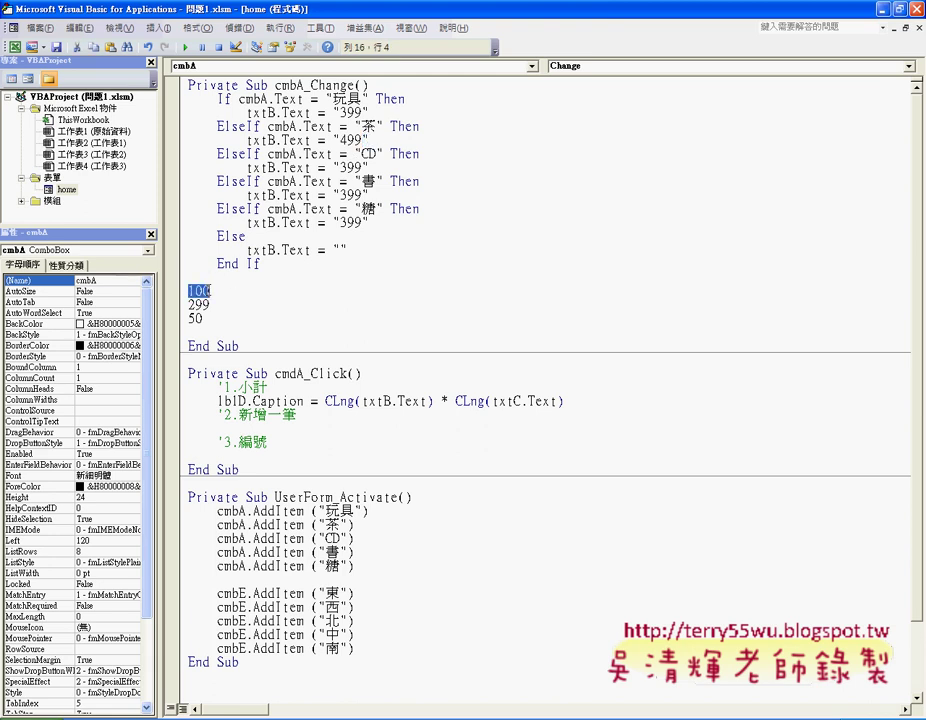
key("ctrl+x")
left_click(343, 195)
key("ctrl+v")
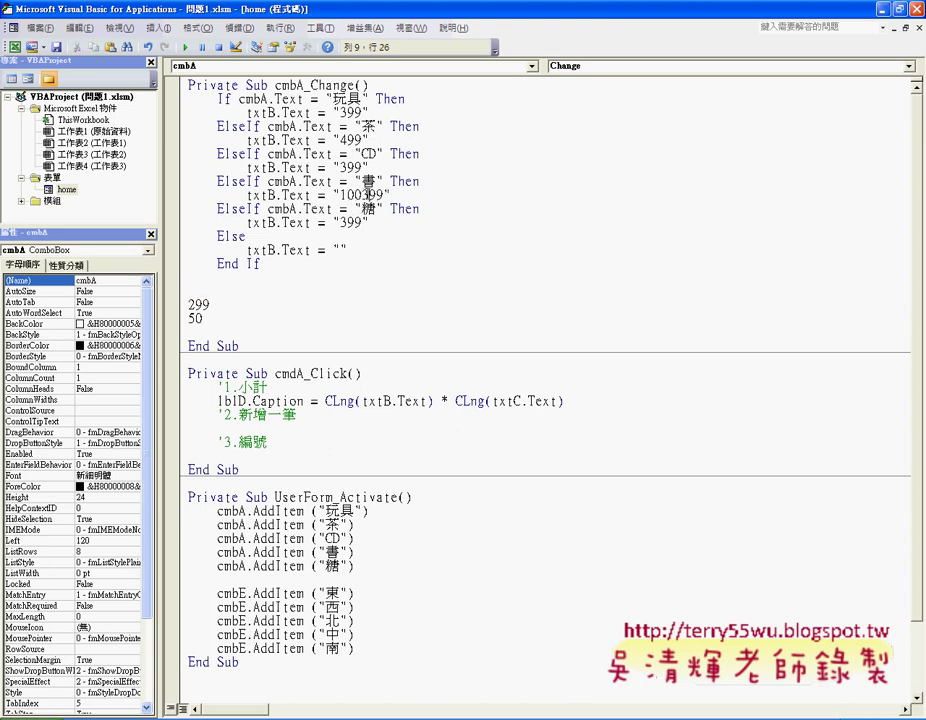
double_click(348, 167)
type("100")
mouse_move(341, 195)
left_mouse_down()
mouse_move(386, 195)
mouse_move(341, 222)
left_mouse_up()
type("299 ")
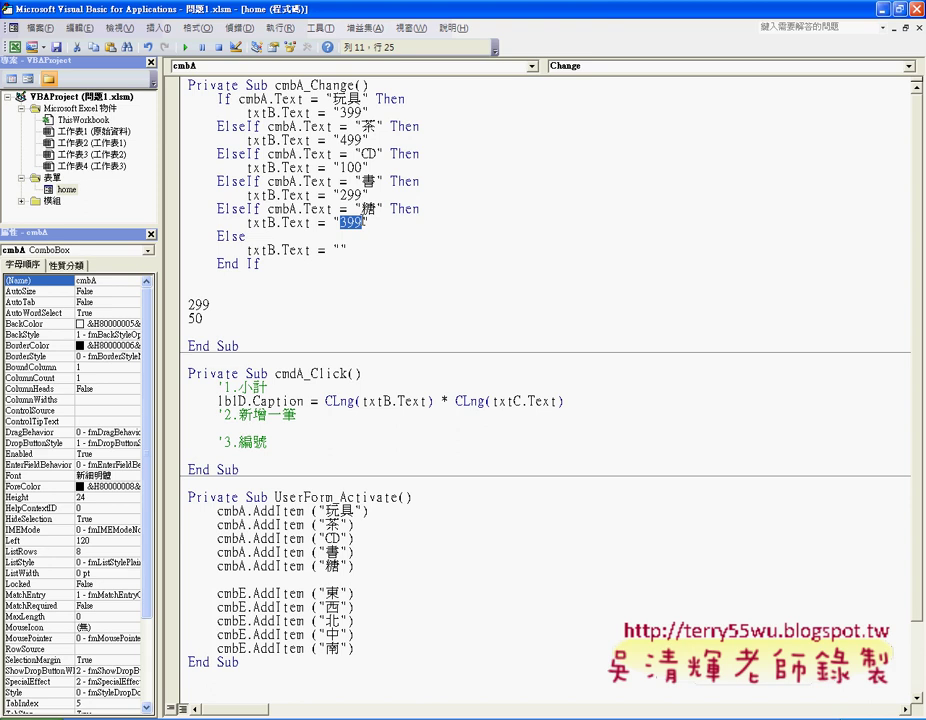
type("50")
key("Down")
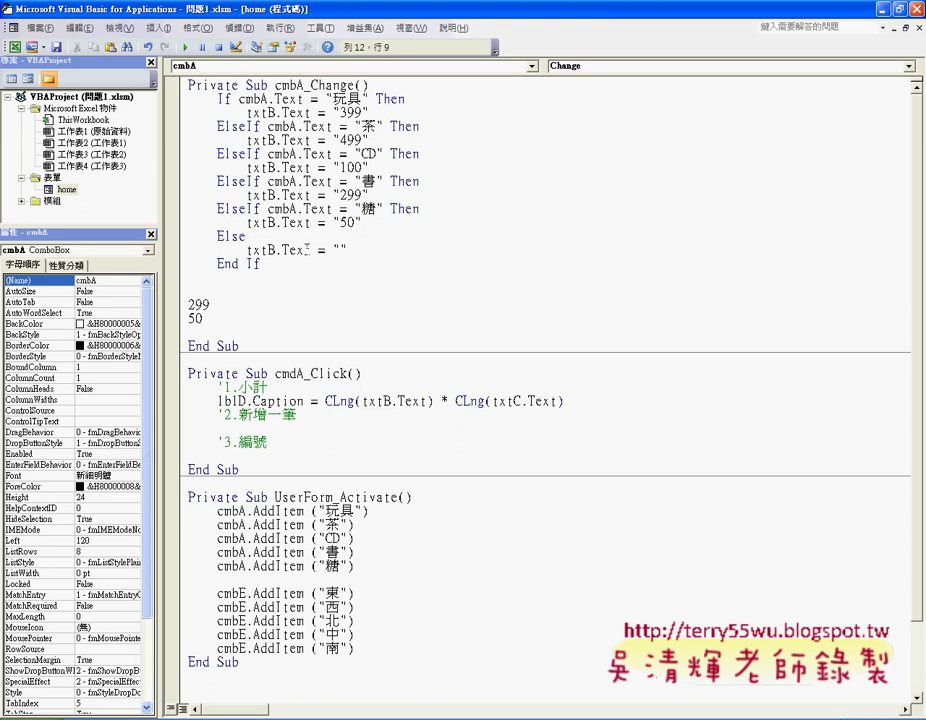
- Delete the leftover price lines, review the block, and run the sales form
left_click_drag(204, 318, 184, 279)
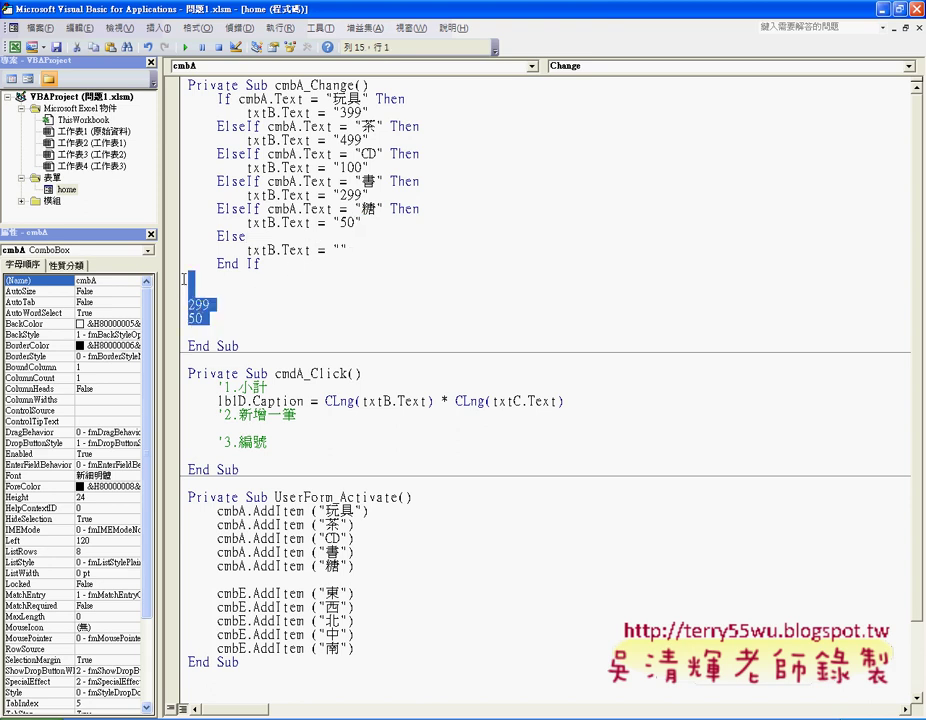
key("Delete")
key("Delete")
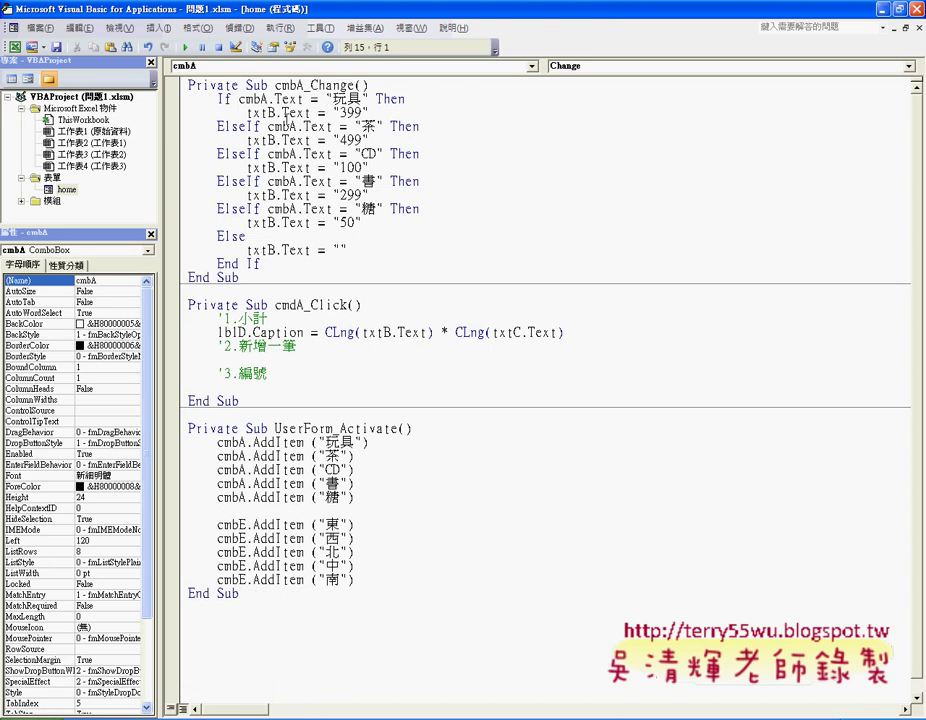
mouse_move(217, 98)
left_mouse_down()
mouse_move(356, 154)
mouse_move(358, 261)
left_mouse_up()
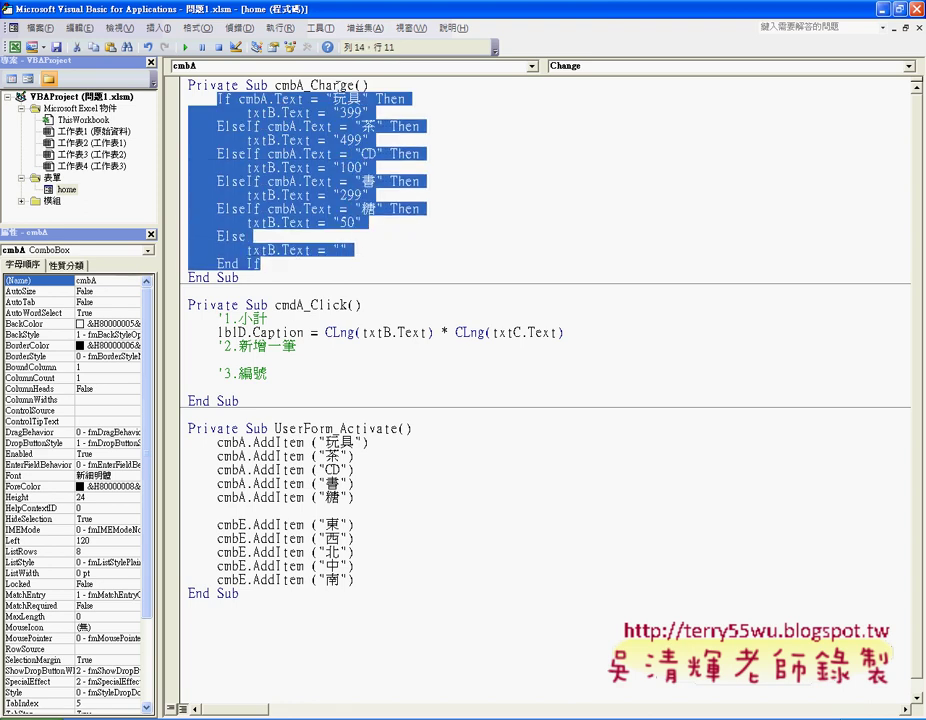
left_click(262, 86)
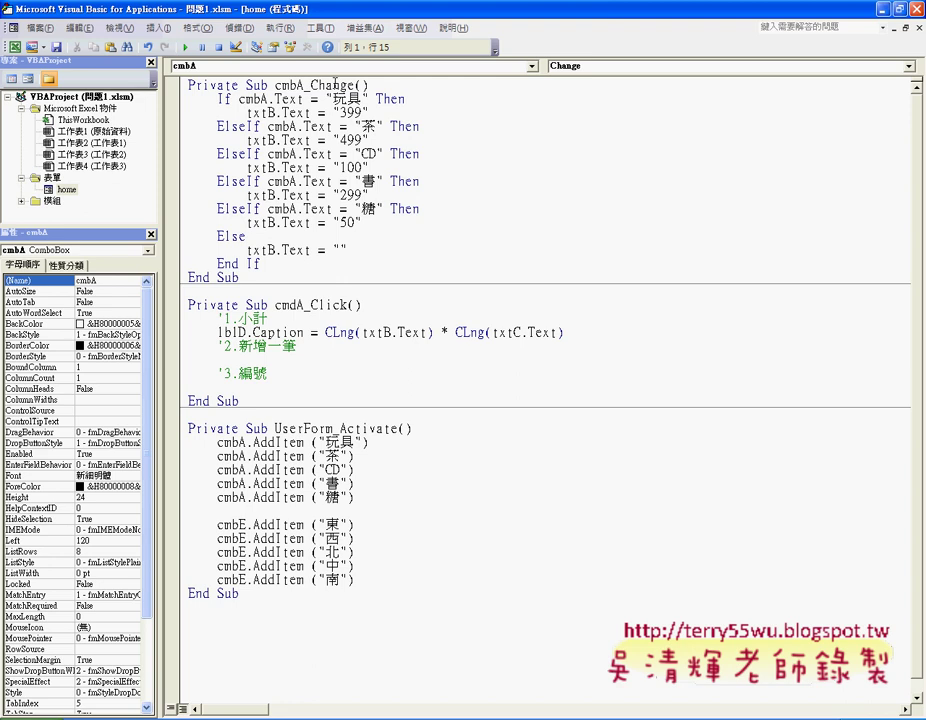
left_click(336, 86)
key("F5")
- Pick 玩具 and CD as the product, type 書, and change the 299 value to 3
left_click(494, 306)
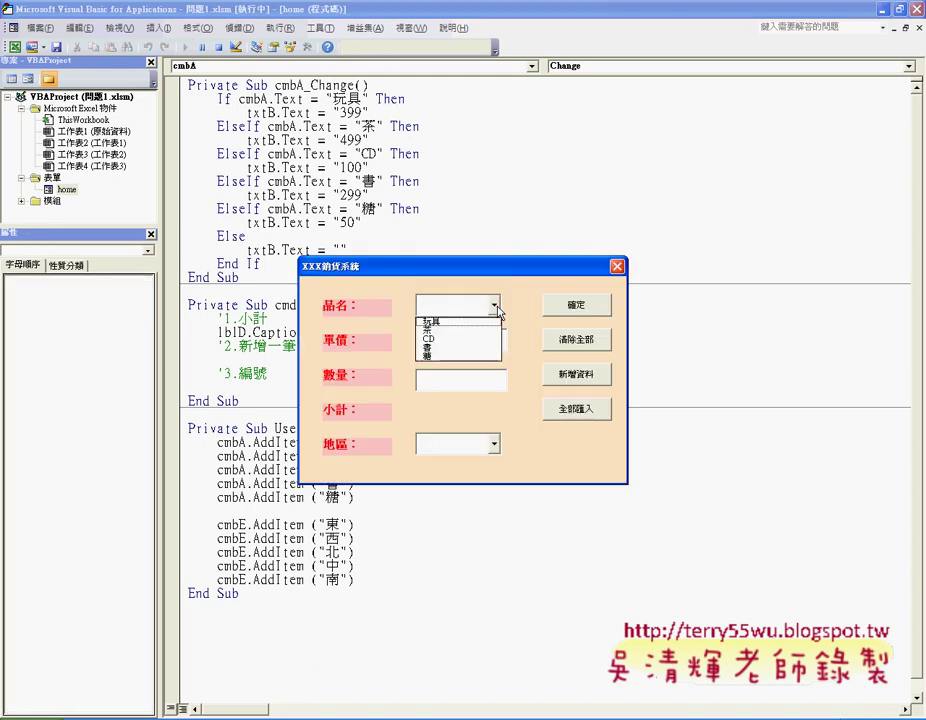
left_click(478, 323)
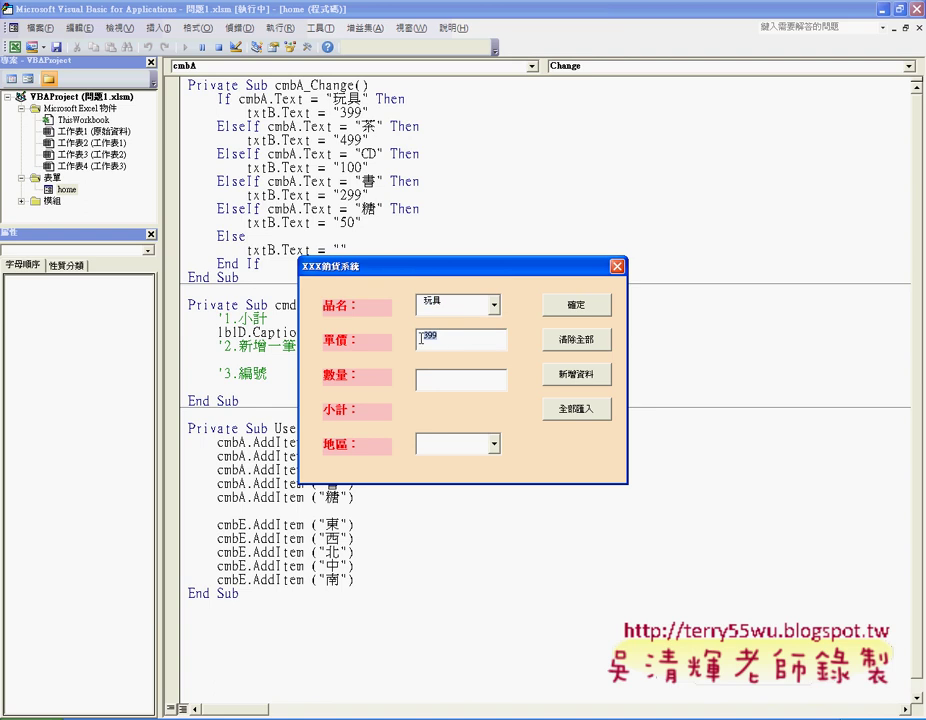
left_click(494, 305)
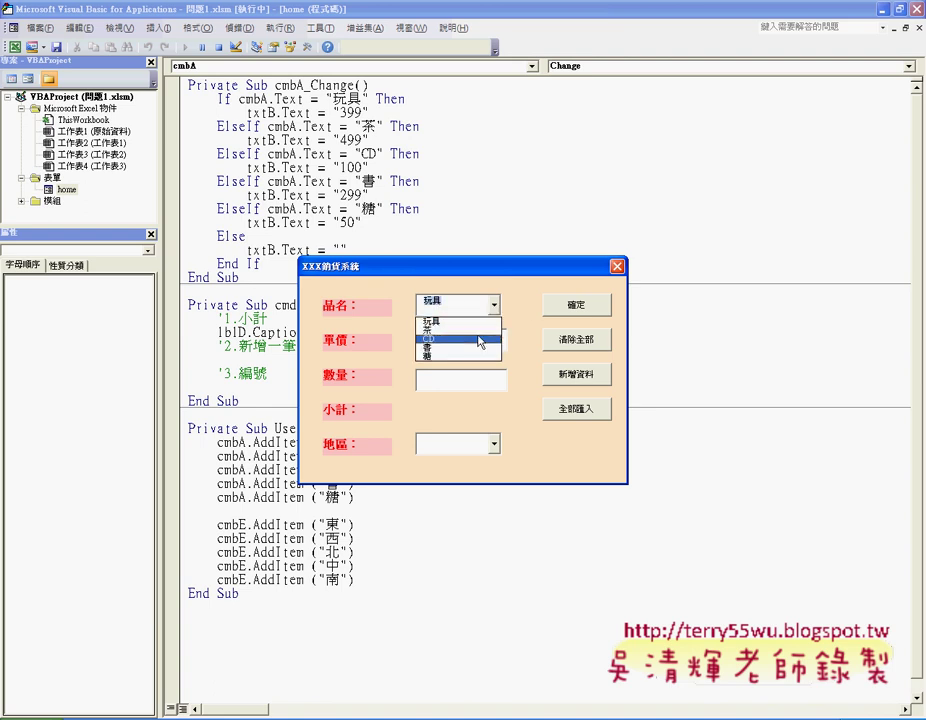
left_click(478, 349)
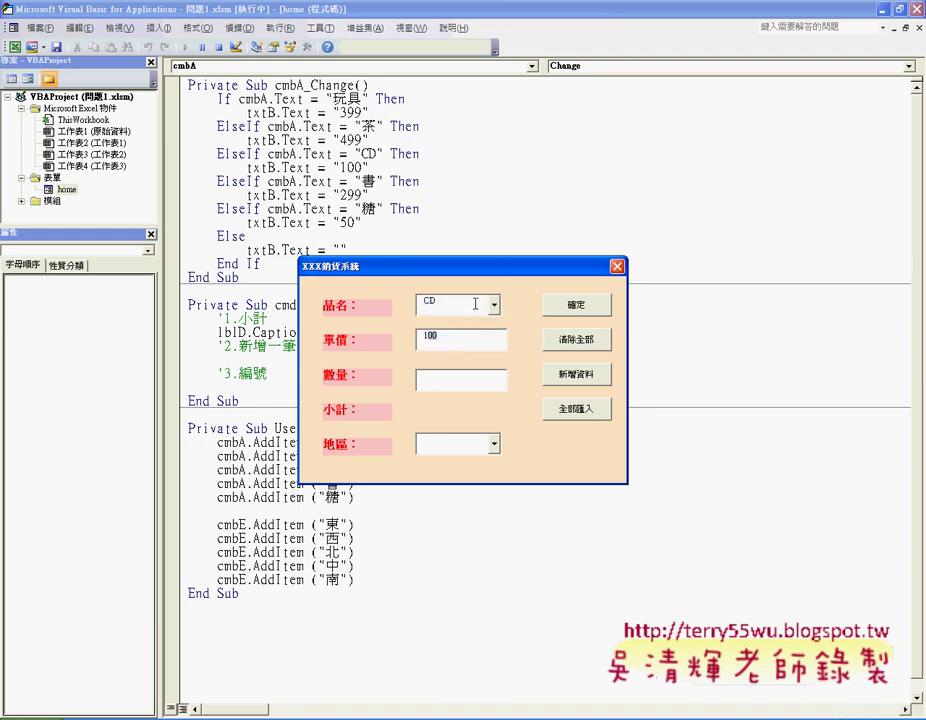
key("BackSpace")
type("書")
double_click(430, 336)
type("399")
- Choose 茶 with region 北 and move the form off the code window
left_click(493, 304)
left_click(440, 334)
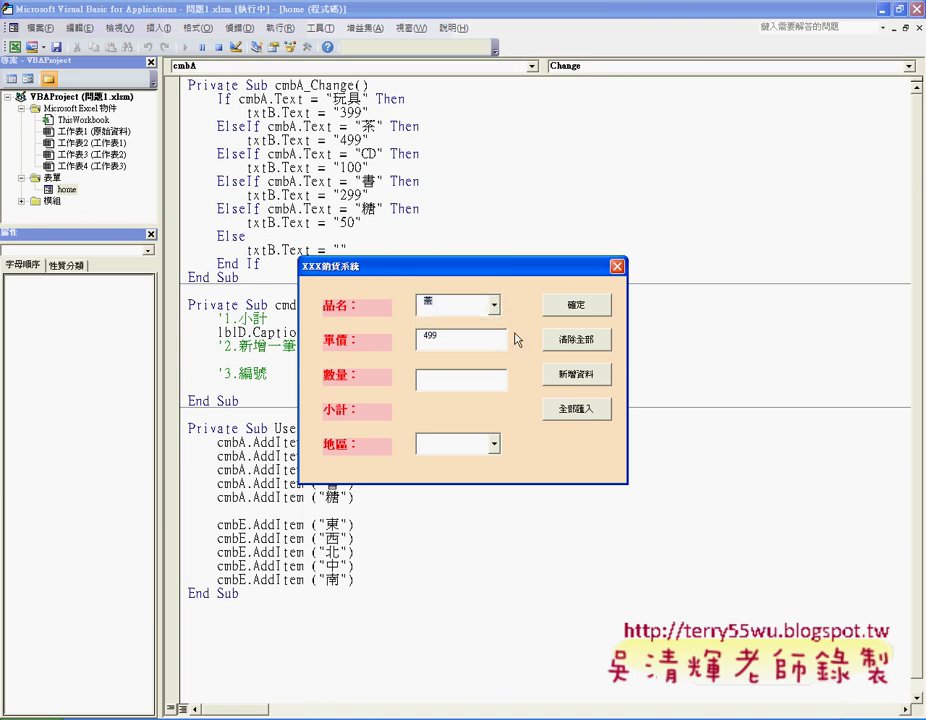
left_click(493, 444)
left_click(484, 479)
mouse_move(449, 272)
left_mouse_down()
mouse_move(700, 283)
mouse_move(508, 264)
left_mouse_up()
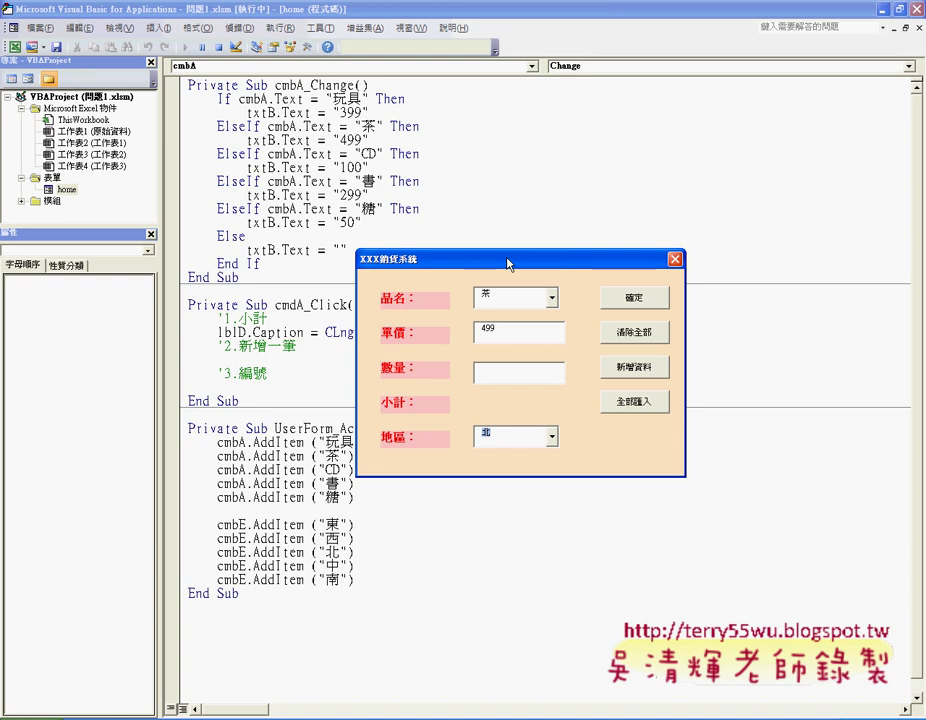
mouse_move(508, 264)
left_mouse_down()
mouse_move(604, 82)
mouse_move(591, 88)
left_mouse_up()
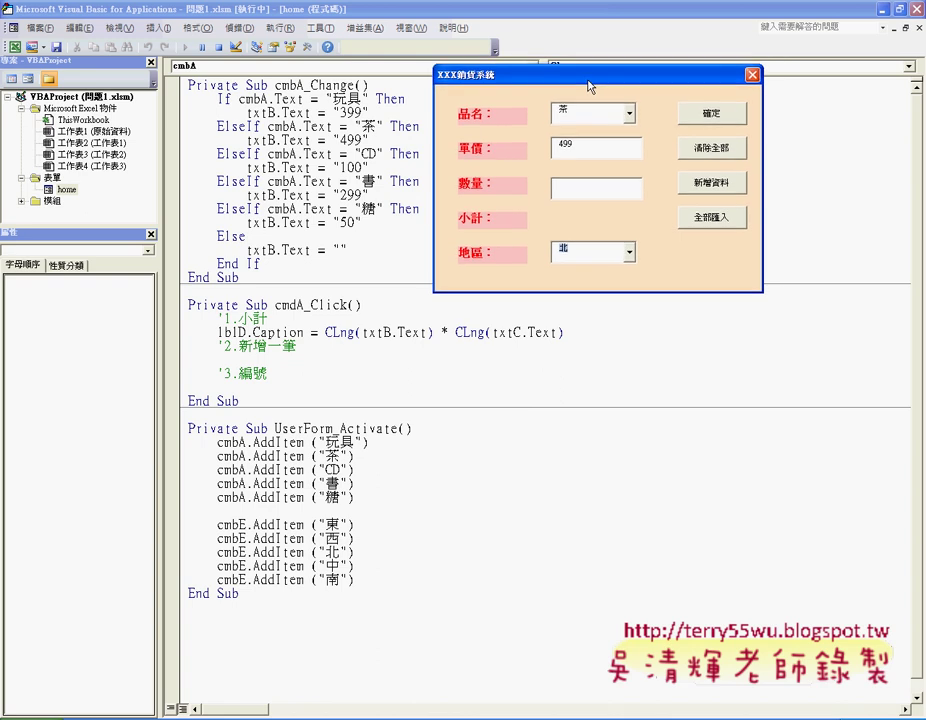